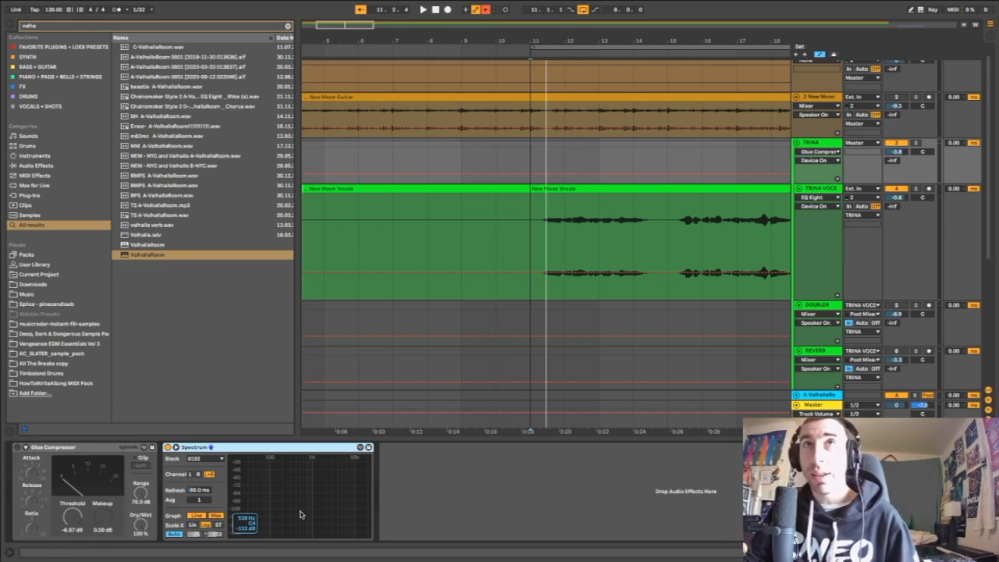
Play the dry lead vocal, then enable Auto-Tune Pro on the lead vocals track and open its interface
{"action": "key", "text": "space"}
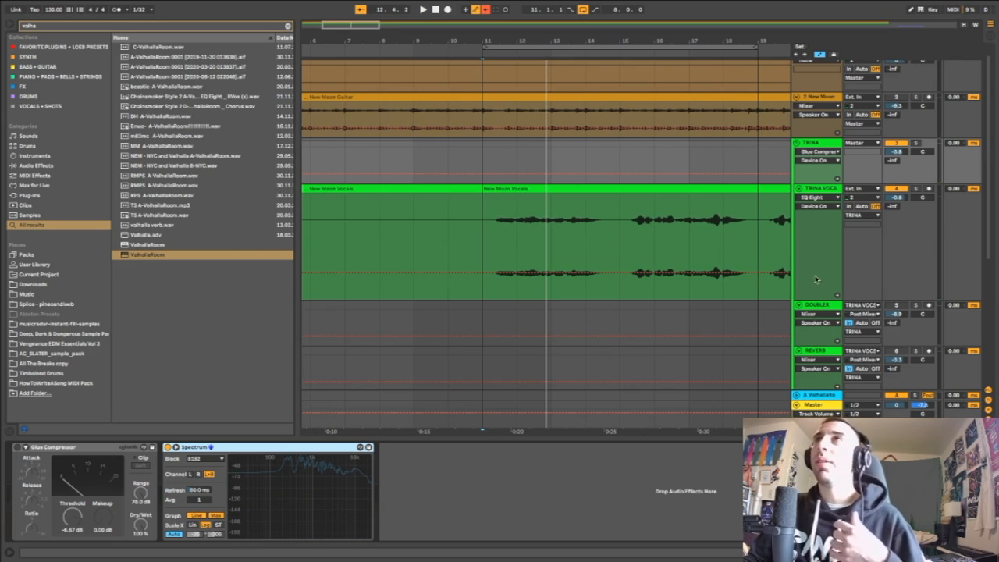
{"action": "left_click", "coordinate": [817, 188]}
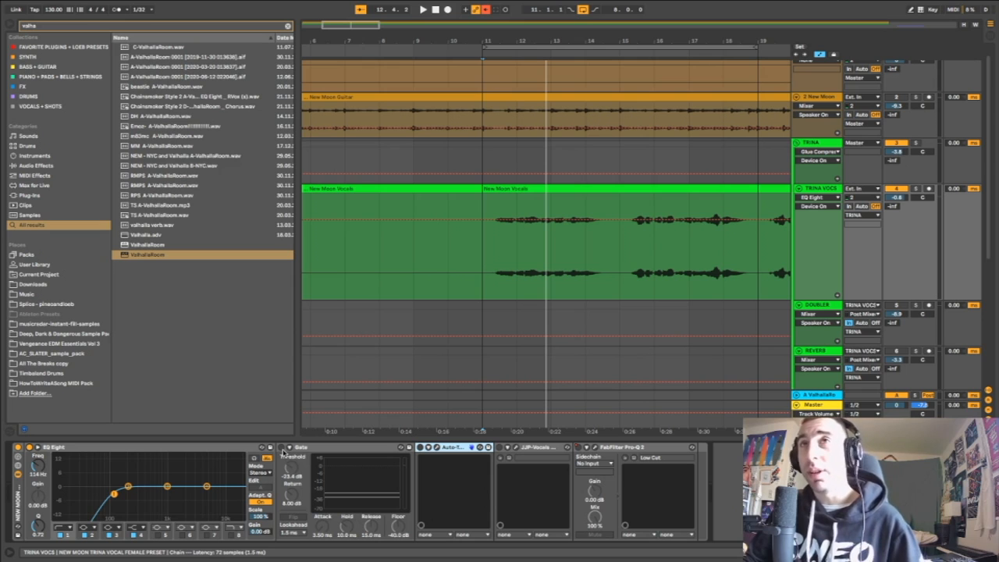
{"action": "left_click", "coordinate": [421, 448]}
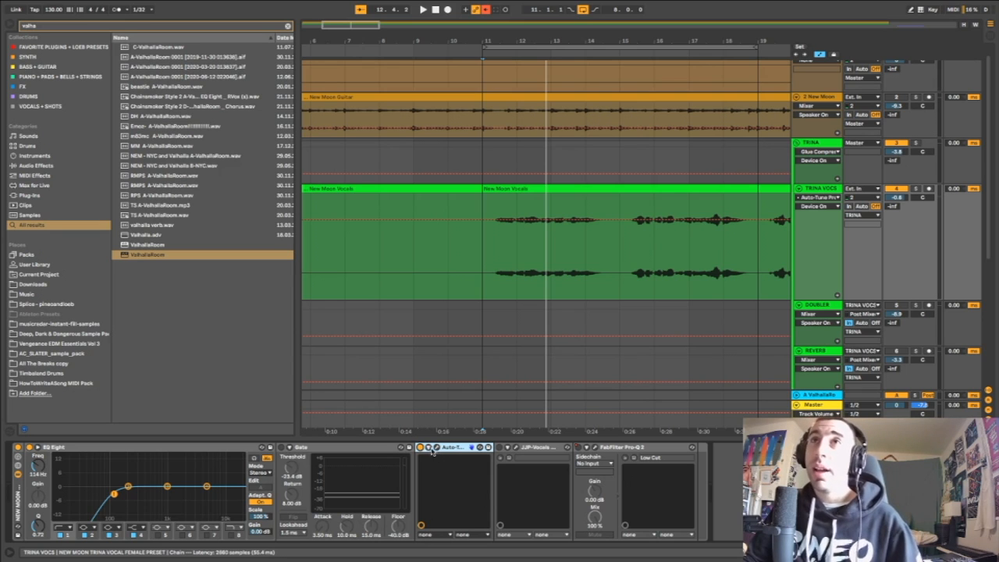
{"action": "left_click", "coordinate": [437, 448]}
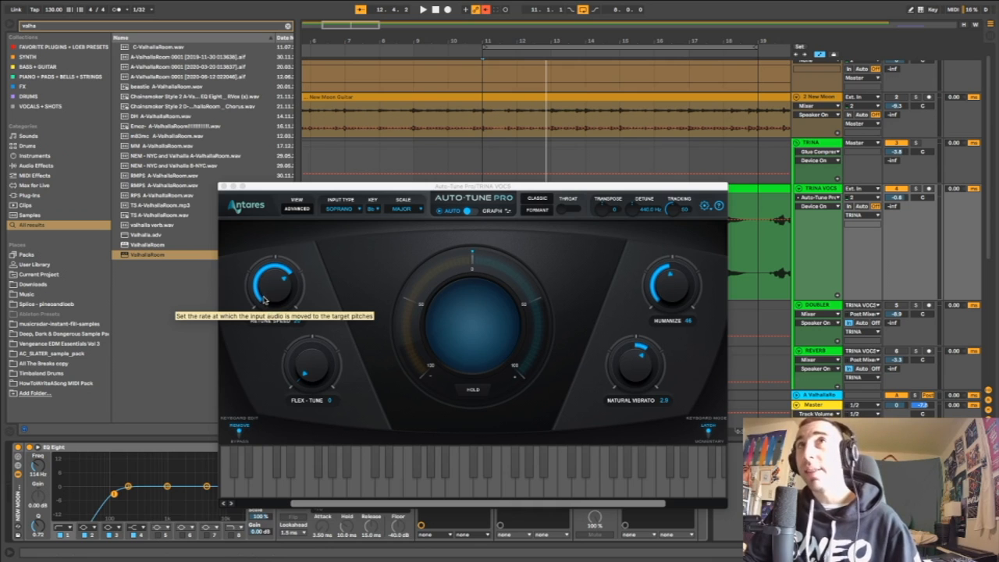
Try an extreme Retune Speed in Auto-Tune Pro, then set it to 21
{"action": "left_click_drag", "start_coordinate": [264, 296], "coordinate": [264, 269]}
{"action": "left_click", "coordinate": [297, 323]}
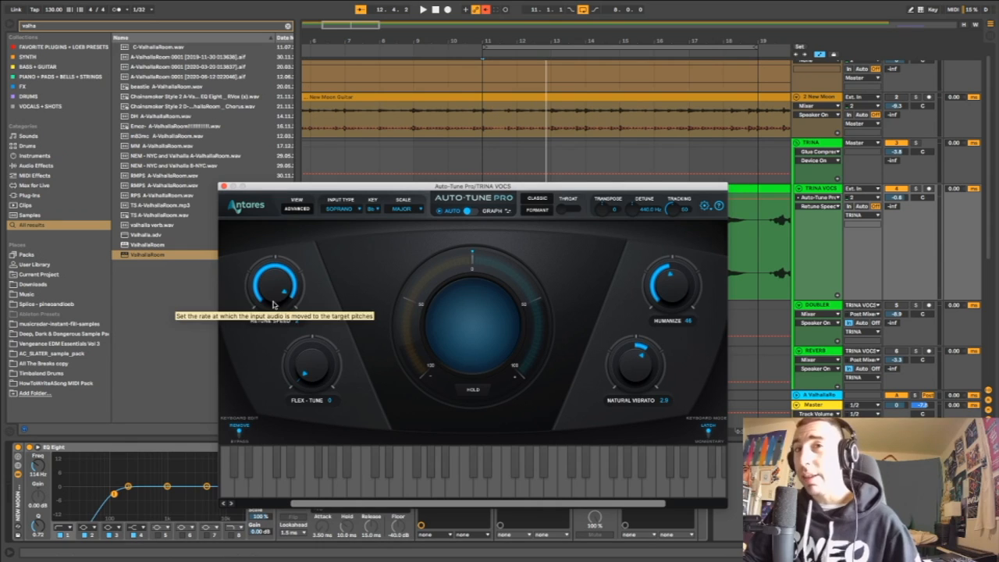
{"action": "left_click_drag", "start_coordinate": [273, 305], "coordinate": [284, 341]}
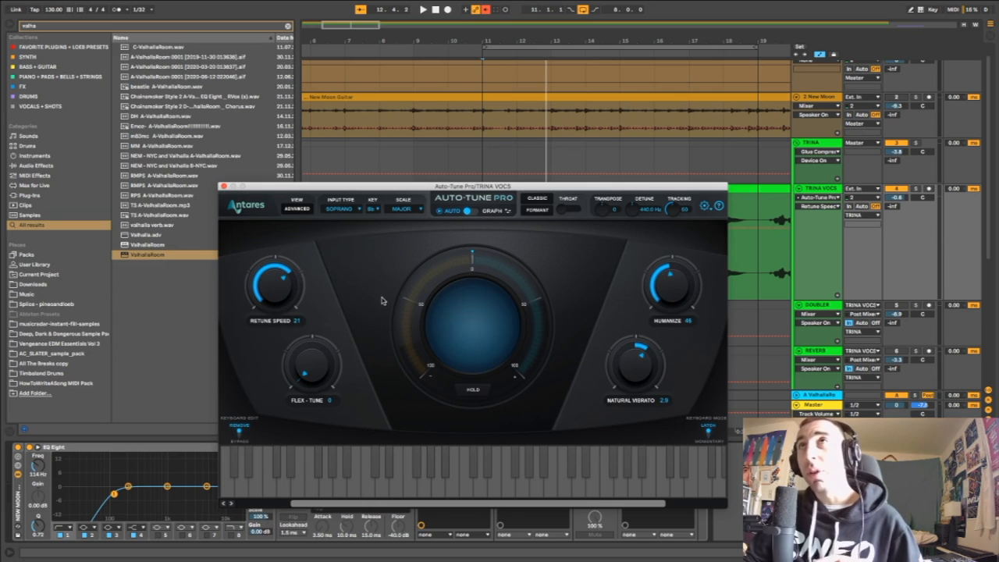
Review Auto-Tune's input type options, keeping Soprano, then close the plug-in and play back the tuned vocal
{"action": "left_click", "coordinate": [331, 209]}
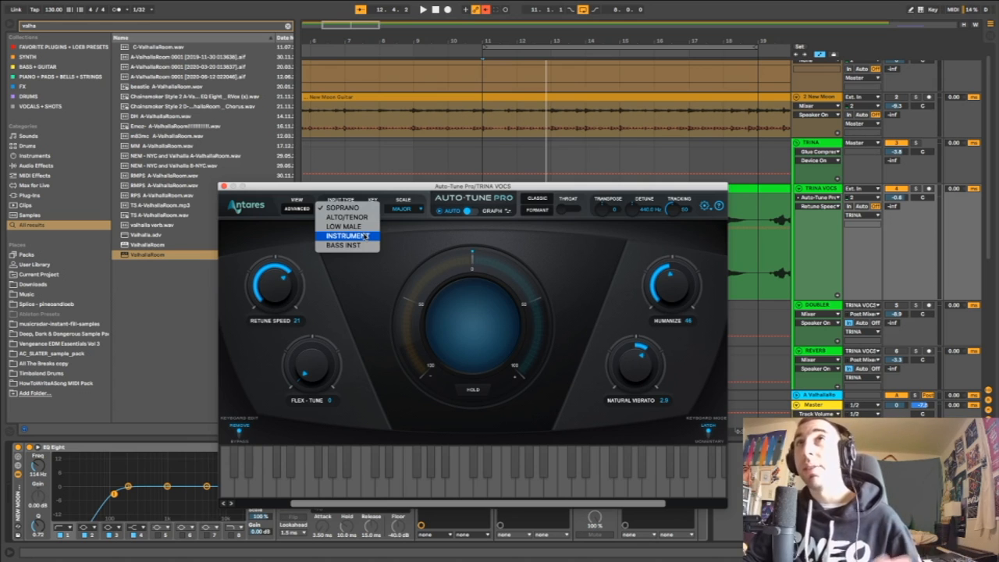
{"action": "left_click", "coordinate": [424, 244]}
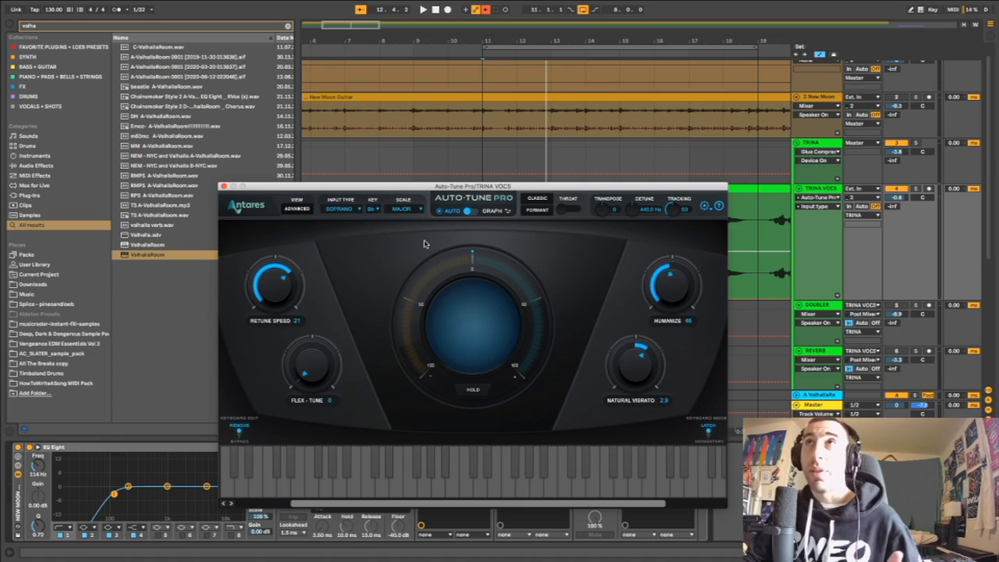
{"action": "left_click", "coordinate": [359, 209]}
{"action": "left_click", "coordinate": [356, 211]}
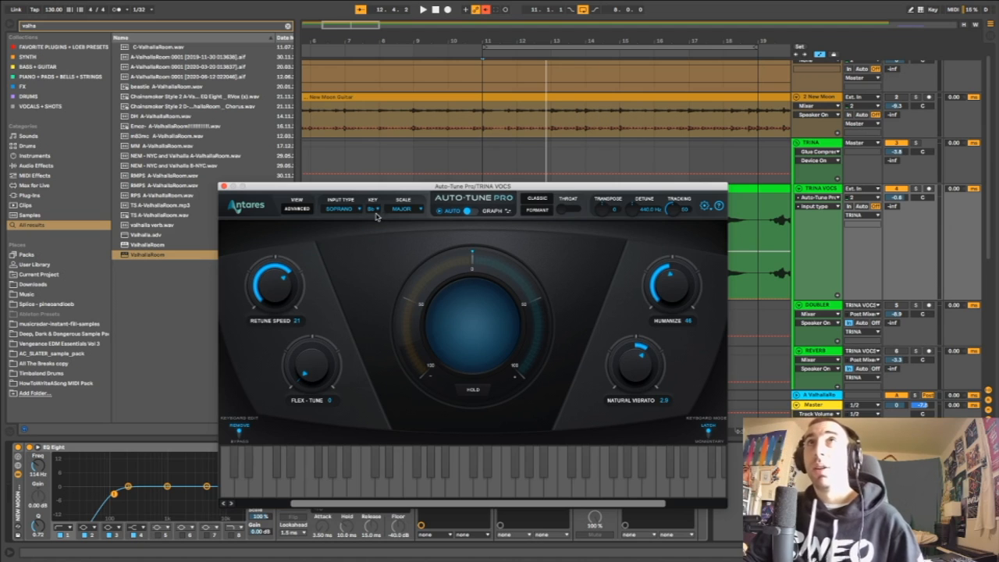
{"action": "left_click", "coordinate": [223, 186]}
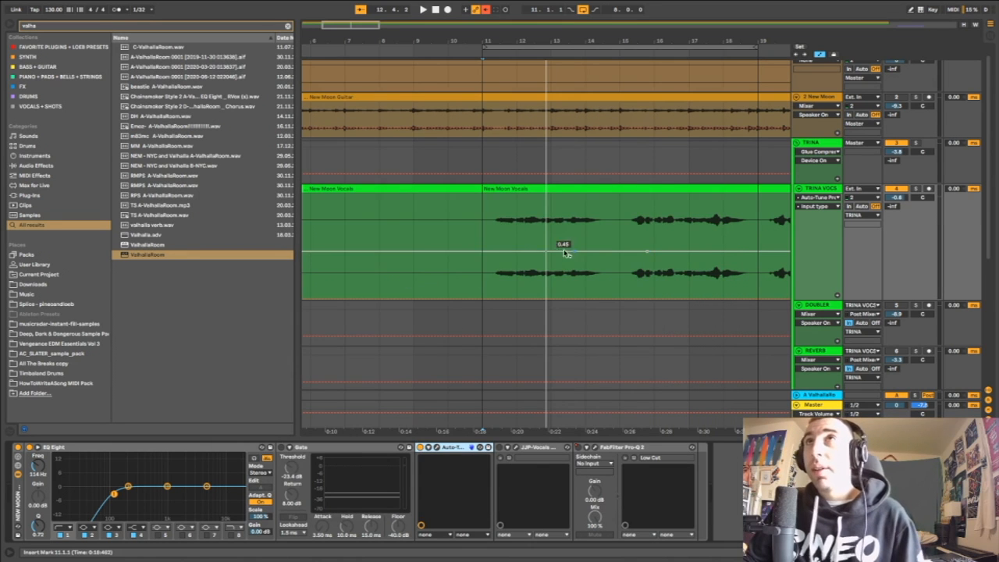
{"action": "key", "text": "space"}
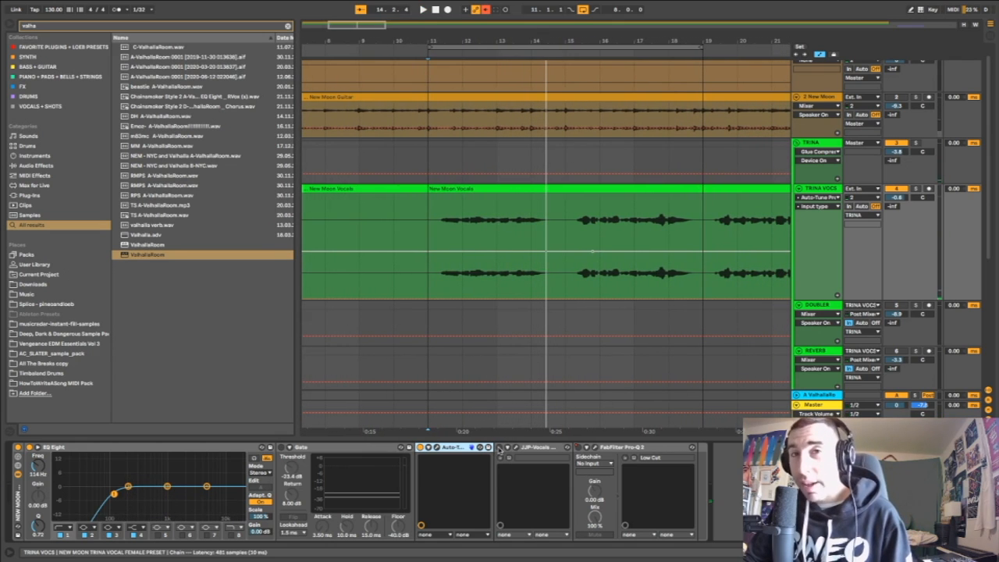
Enable the JJP-Vocals plug-in on the lead vocals track, audition it with its interface open, and close it
{"action": "left_click", "coordinate": [499, 448]}
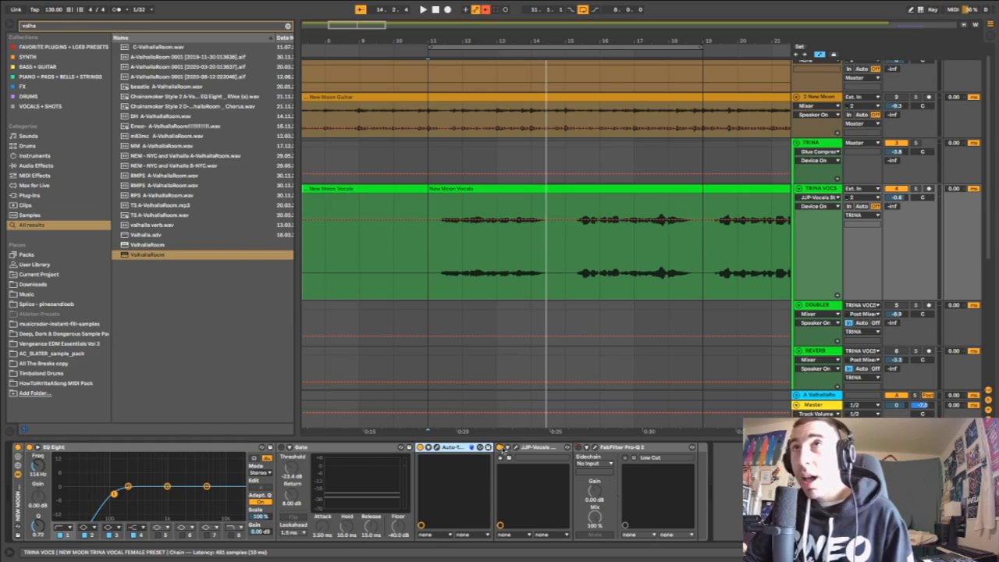
{"action": "left_click", "coordinate": [516, 449]}
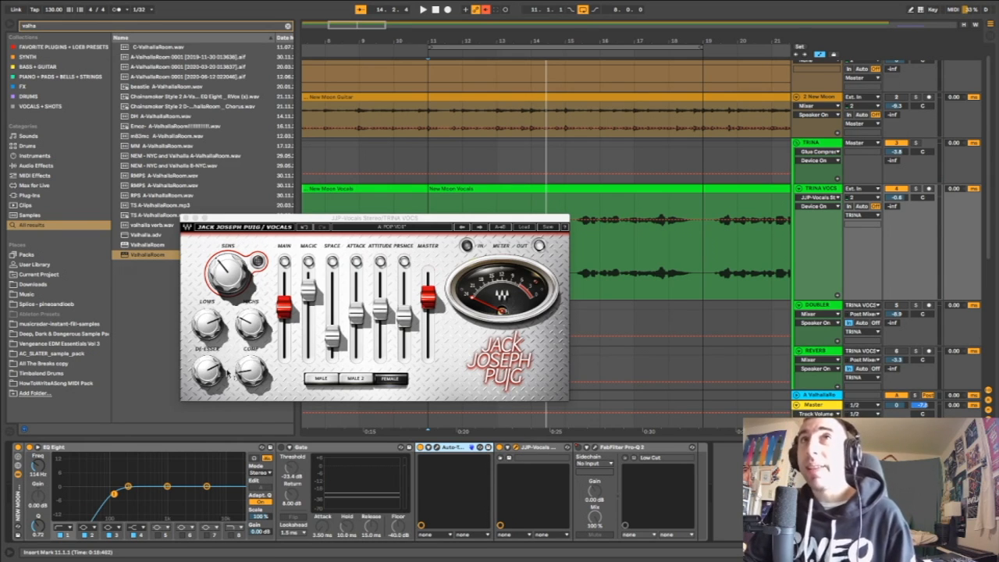
{"action": "mouse_move", "coordinate": [252, 356]}
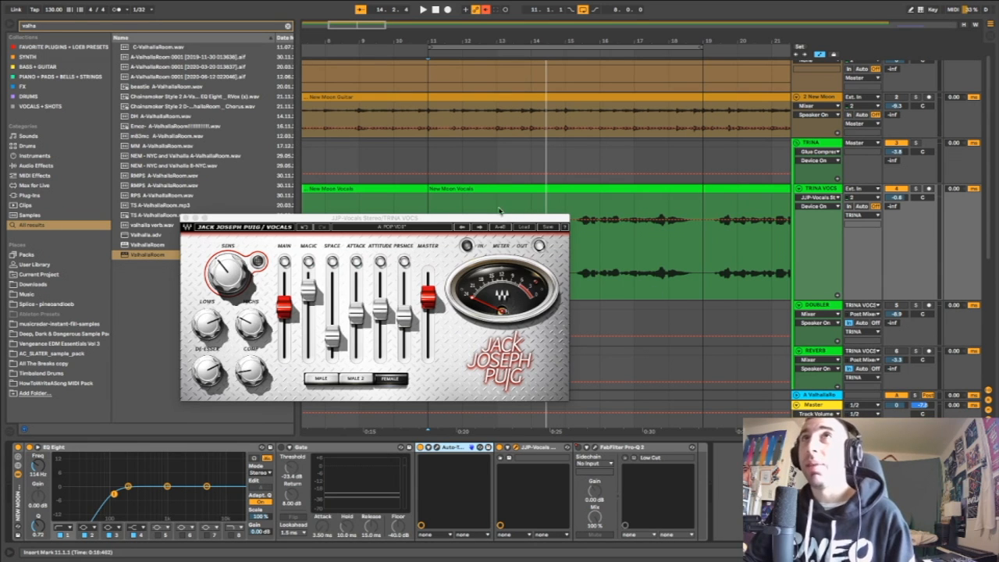
{"action": "key", "text": "space"}
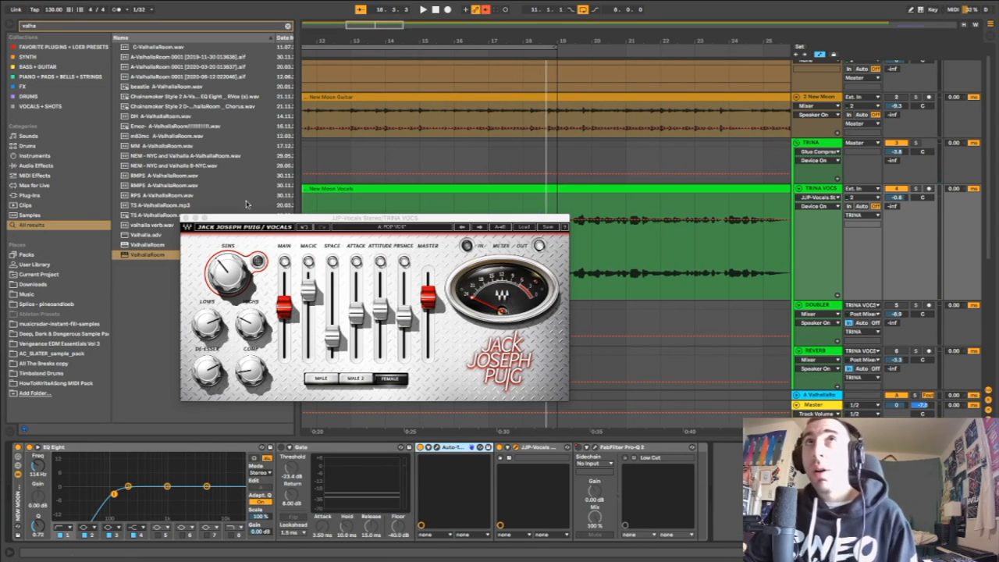
{"action": "left_click", "coordinate": [187, 219]}
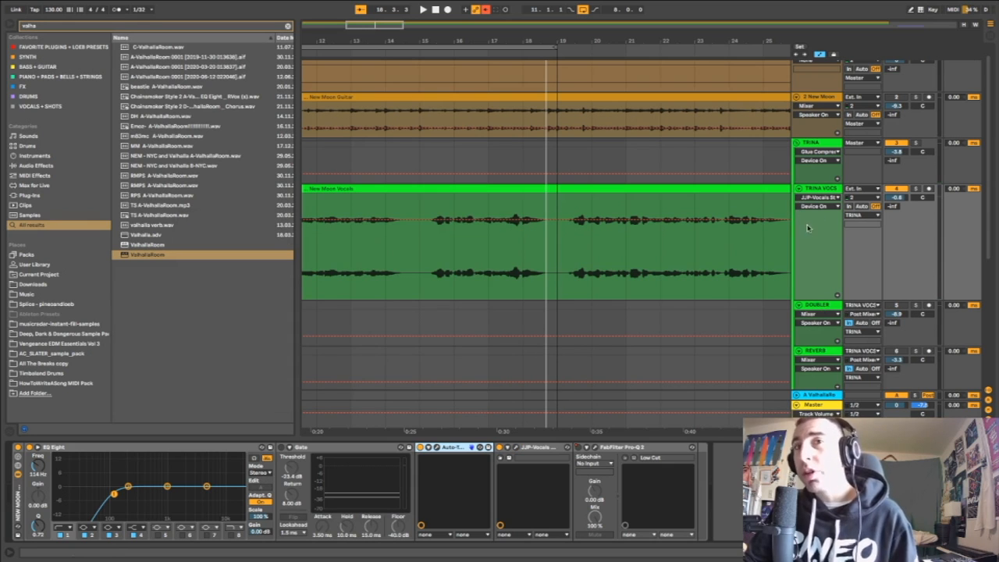
Activate the DOUBLER track and audition the vocal from bar 11 with the Doubler4 plug-in open
{"action": "left_click", "coordinate": [823, 306]}
{"action": "scroll", "coordinate": [449, 301], "scroll_direction": "left", "scroll_amount": 3}
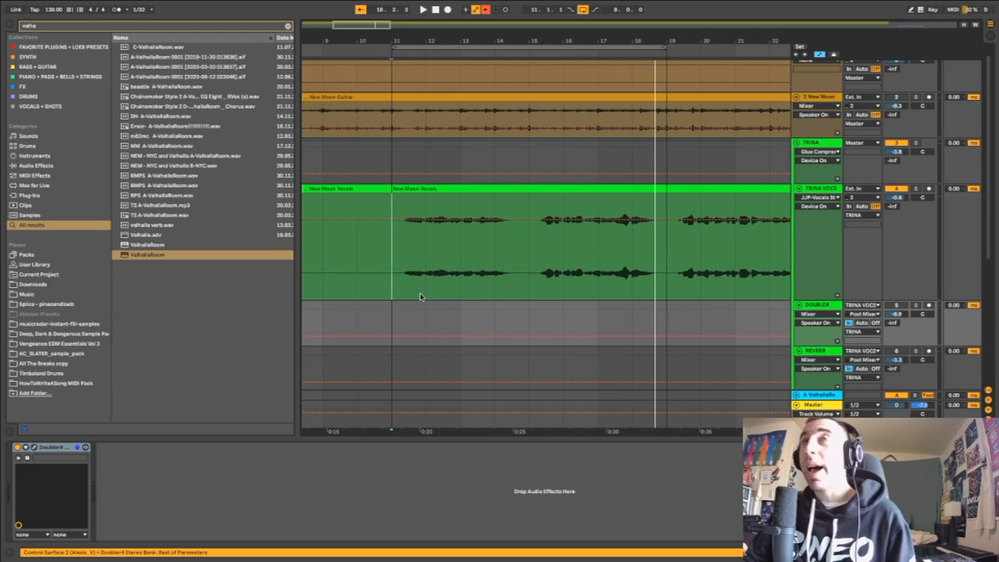
{"action": "left_click", "coordinate": [391, 315]}
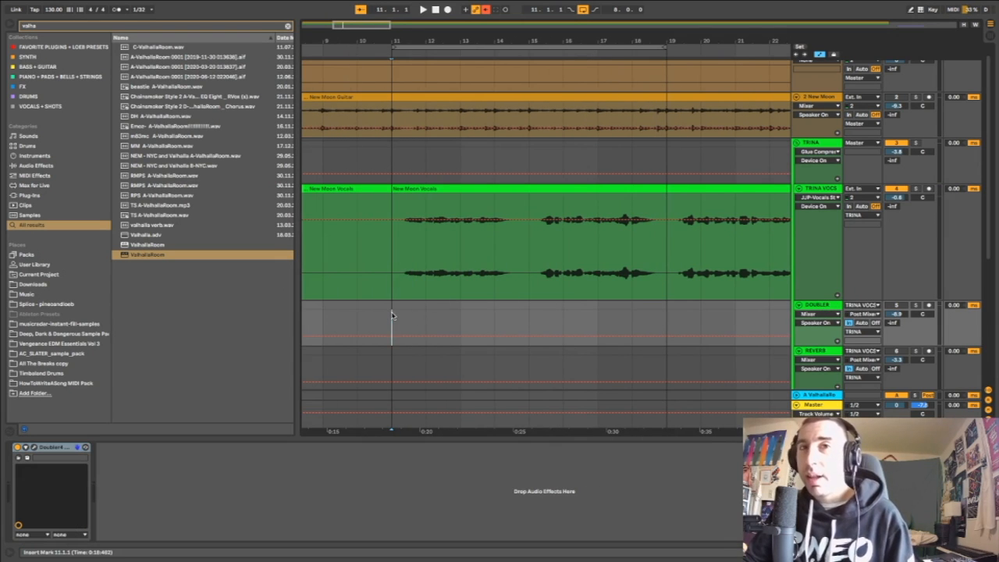
{"action": "left_click", "coordinate": [896, 305]}
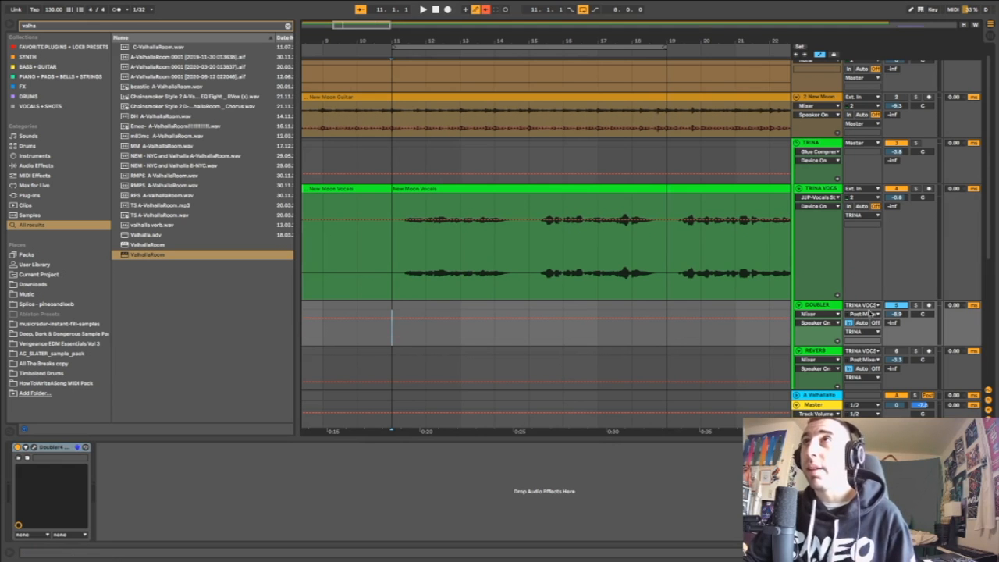
{"action": "left_click", "coordinate": [33, 446]}
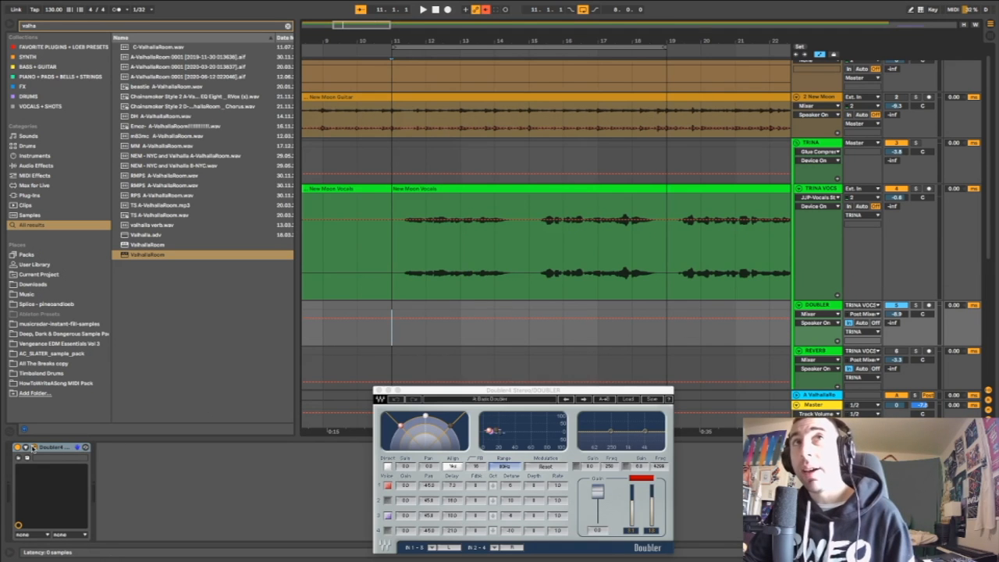
{"action": "key", "text": "space"}
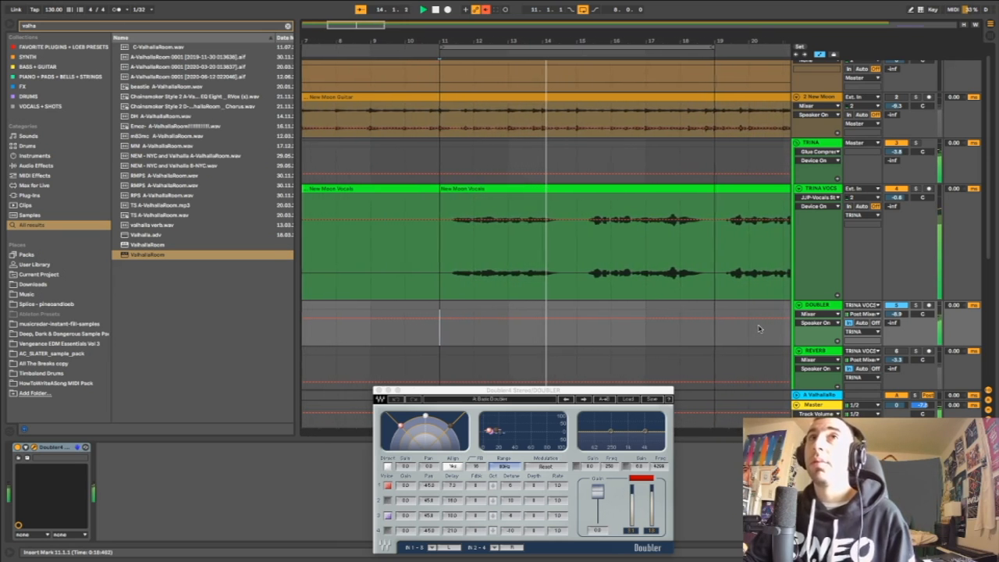
{"action": "key", "text": "space"}
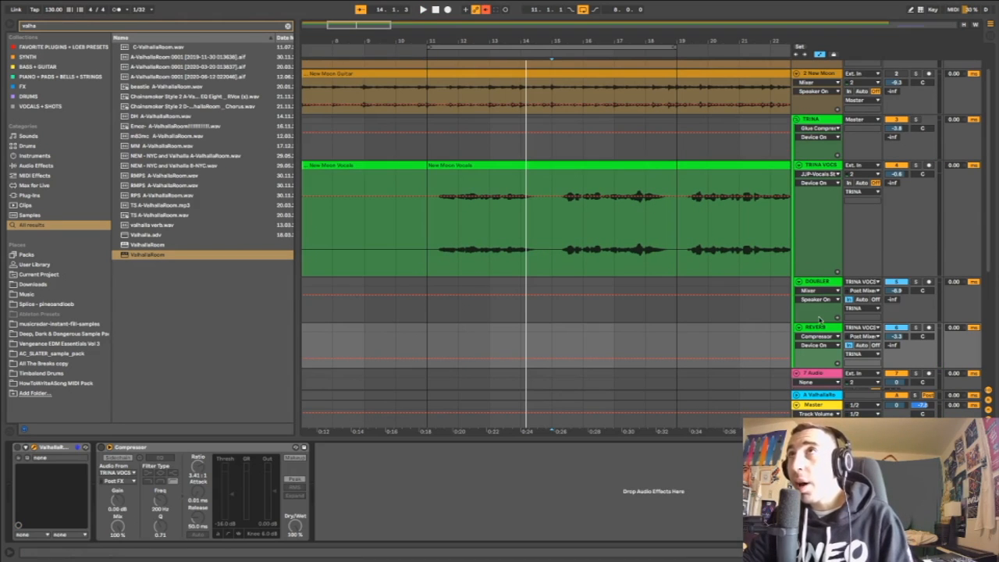
Enable ValhallaRoom and the sidechained Compressor on the REVERB track and audition the vocals from bar 11
{"action": "left_click", "coordinate": [819, 330]}
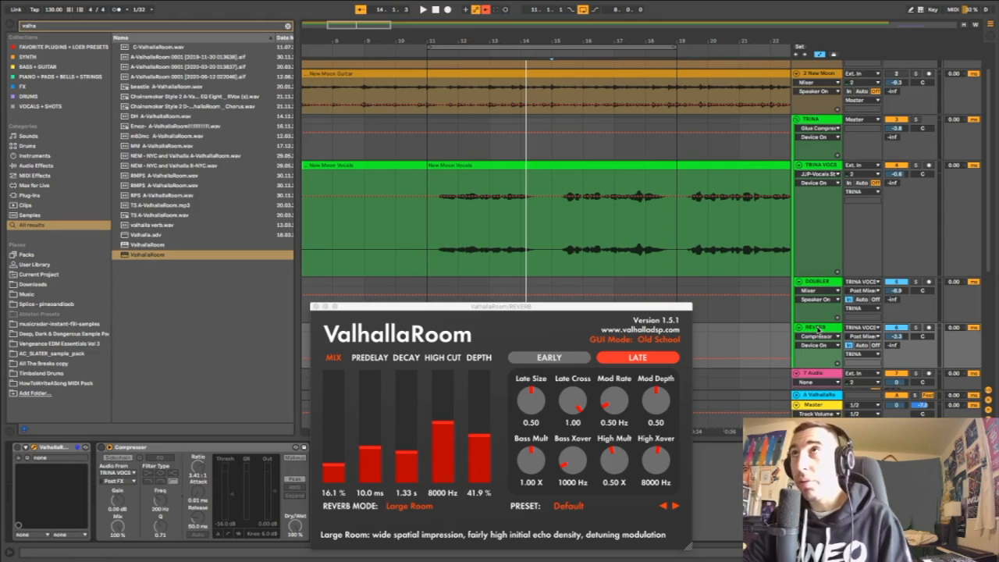
{"action": "left_click", "coordinate": [63, 450]}
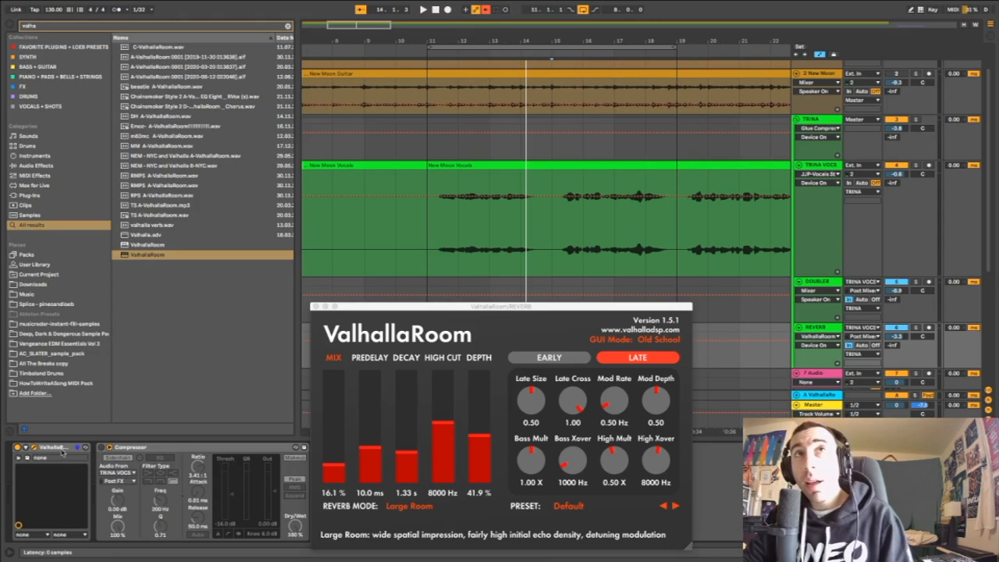
{"action": "left_click", "coordinate": [100, 449]}
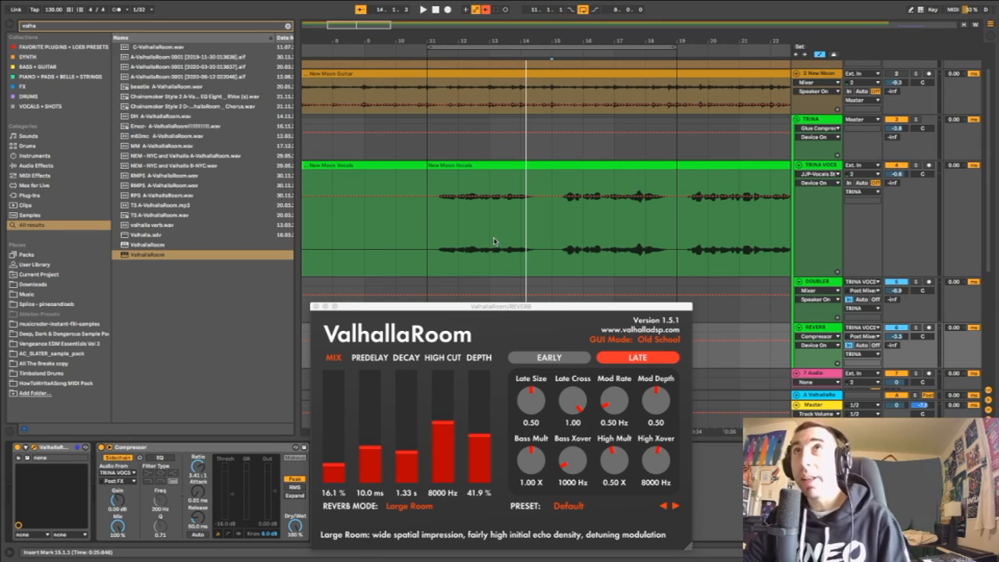
{"action": "left_click", "coordinate": [422, 270]}
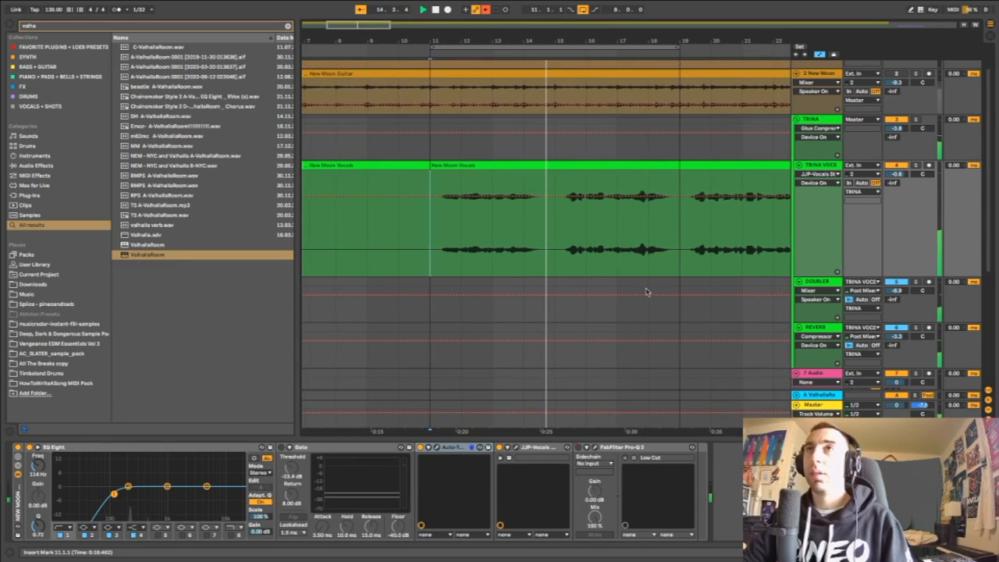
{"action": "left_click", "coordinate": [819, 328]}
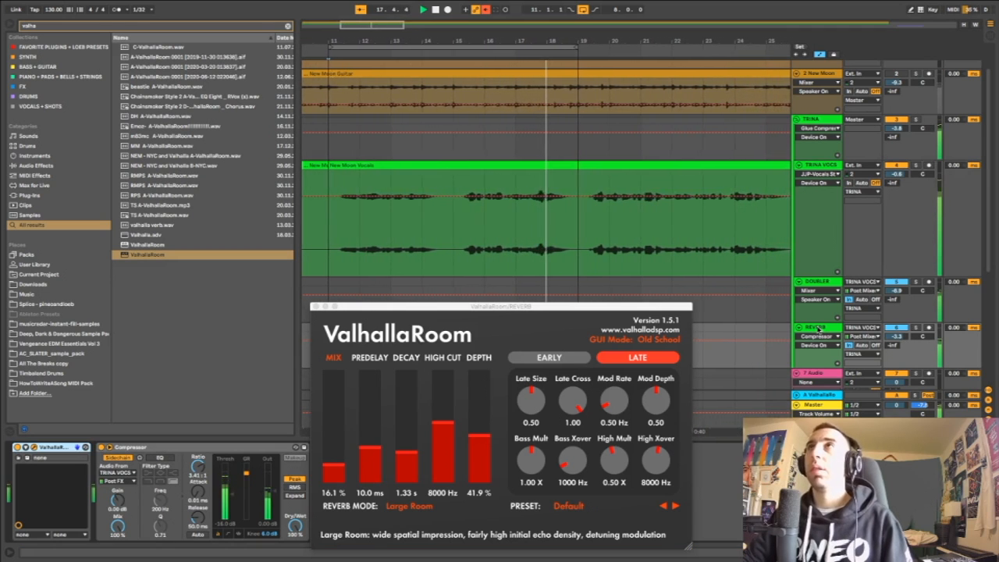
Enable the Glue Compressor on the vocal group track and audition the combined vocals from bar 11
{"action": "left_click", "coordinate": [522, 149]}
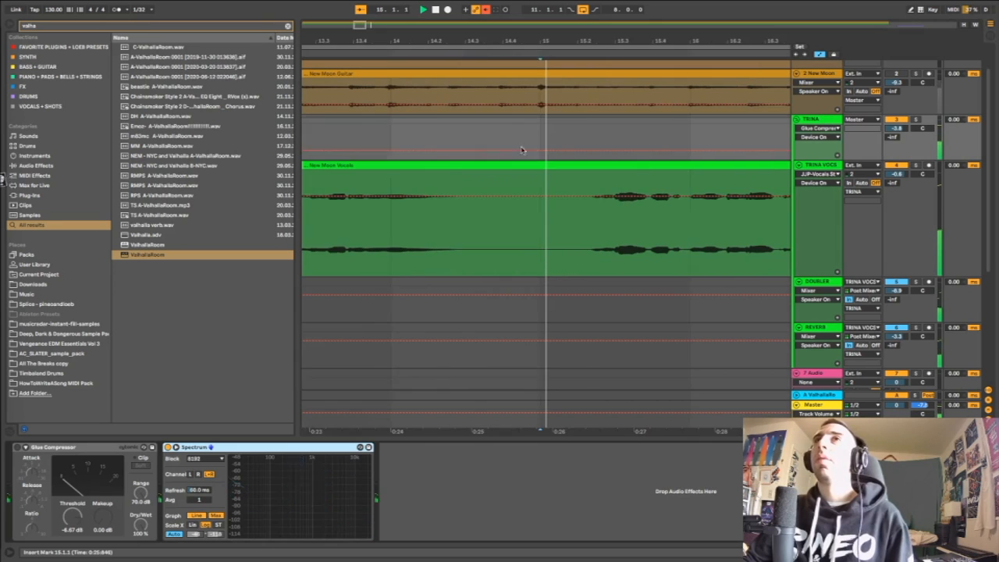
{"action": "key", "text": "space"}
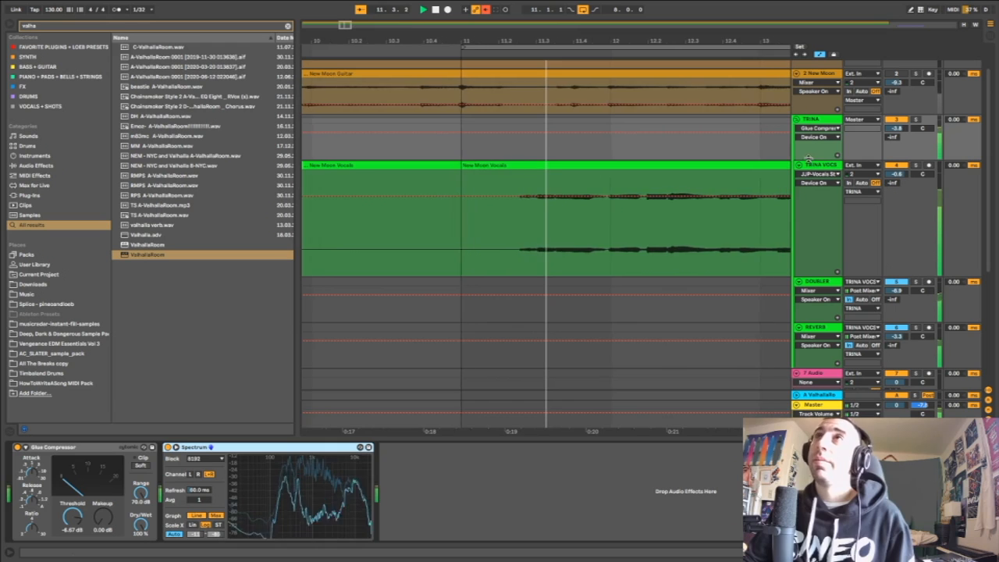
{"action": "left_click_drag", "start_coordinate": [632, 41], "coordinate": [483, 8]}
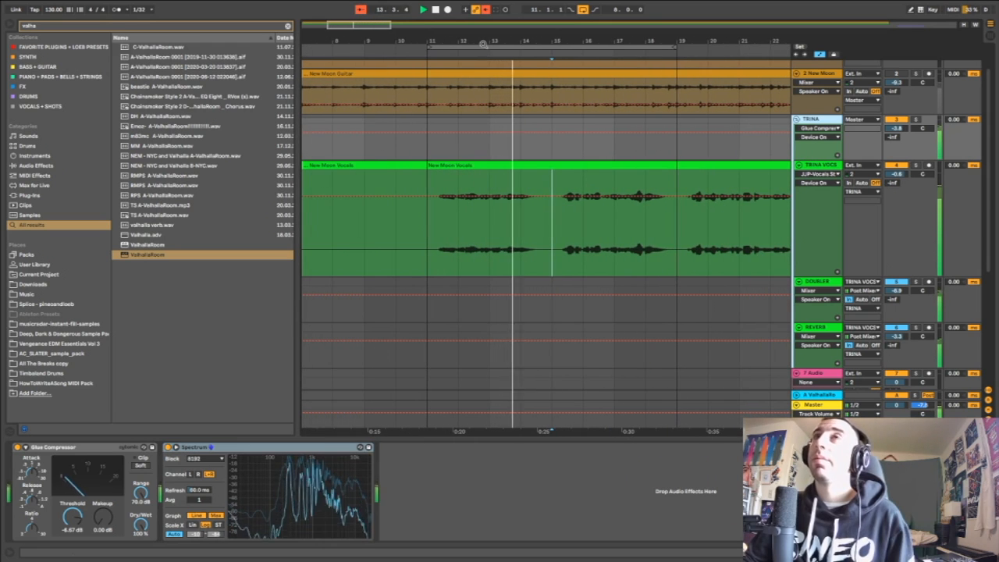